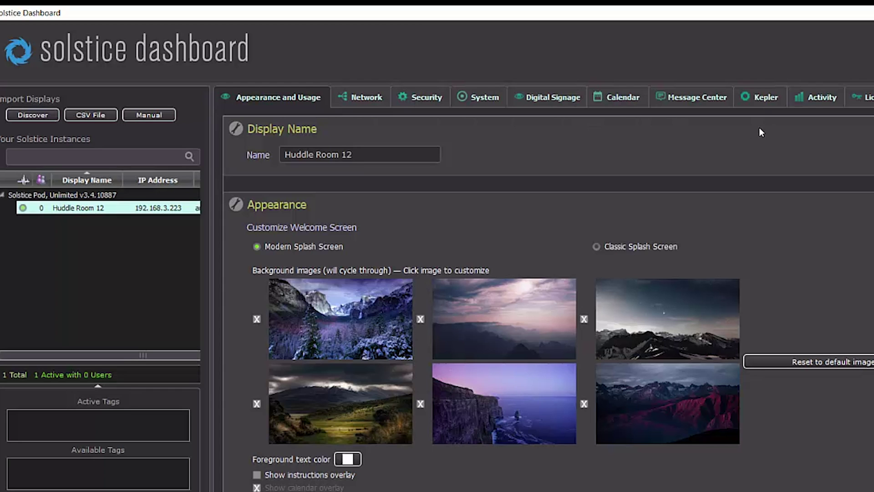
Connect the Huddle Room 12 display to Kepler and agree to the SaaS terms of use.
{"action": "left_click", "coordinate": [758, 101]}
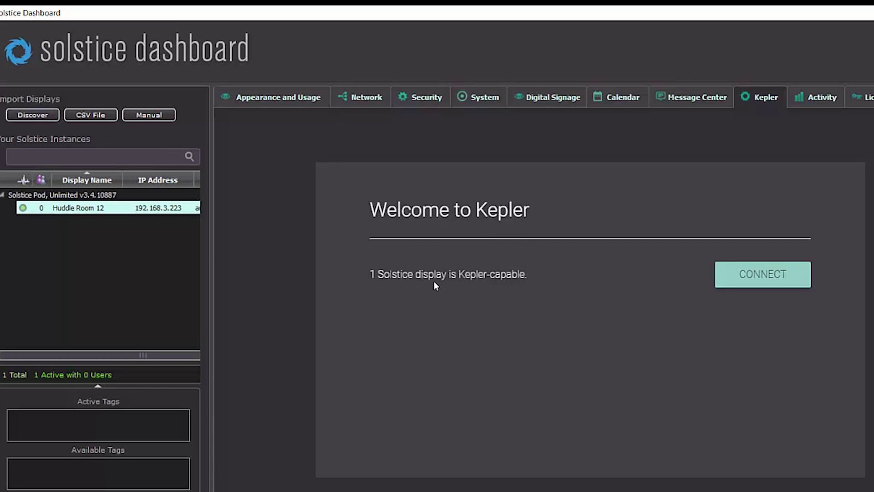
{"action": "left_click", "coordinate": [762, 275]}
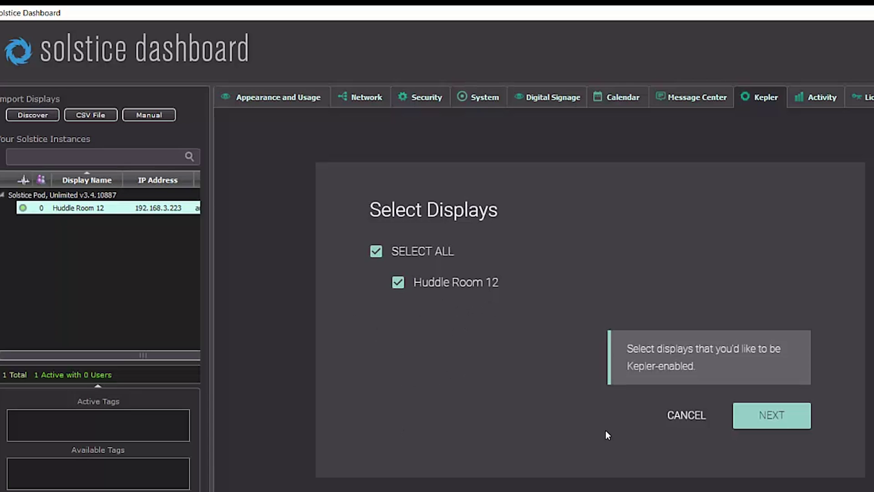
{"action": "left_click", "coordinate": [760, 414]}
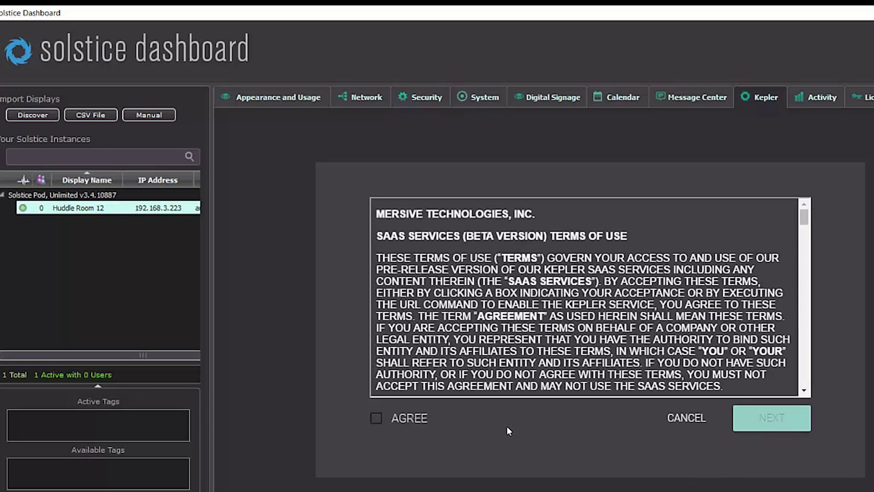
{"action": "left_click", "coordinate": [400, 417]}
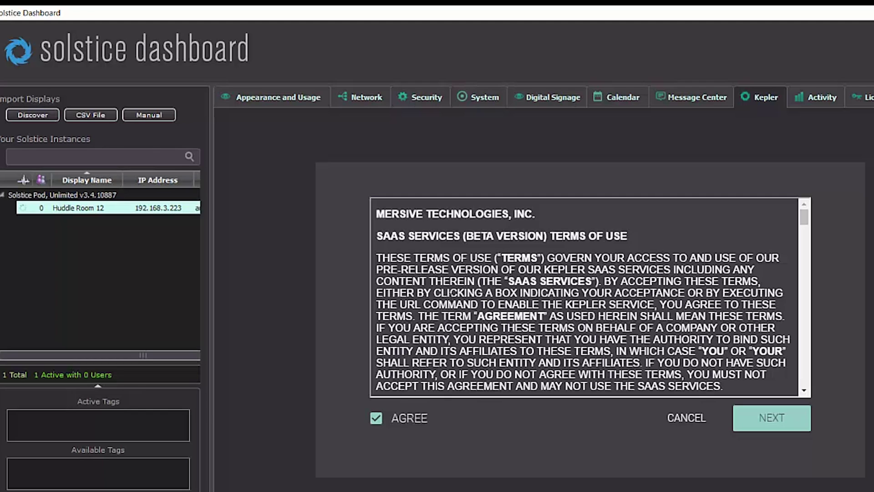
Enter the account e-mail address and check whether it already has a Kepler account.
{"action": "left_click", "coordinate": [779, 430]}
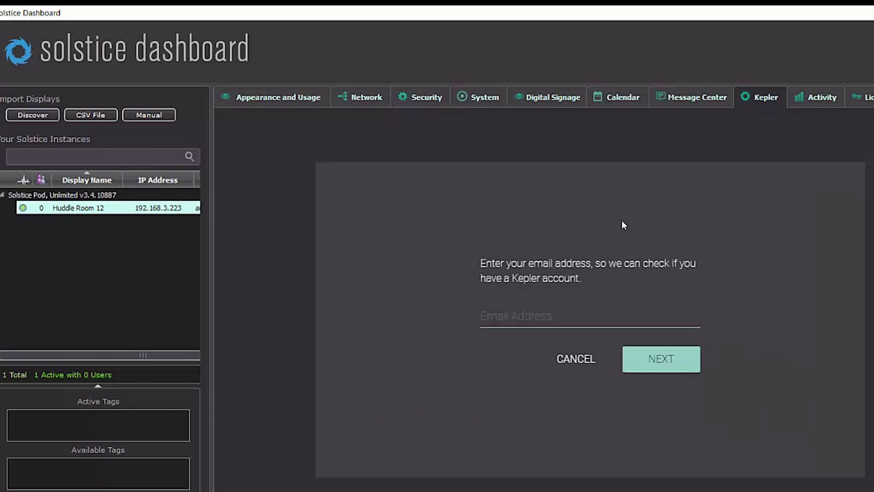
{"action": "left_click", "coordinate": [540, 317]}
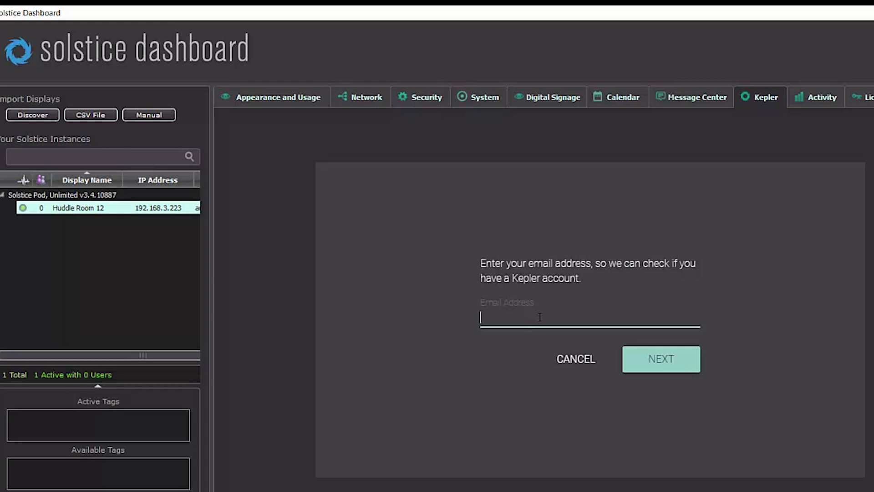
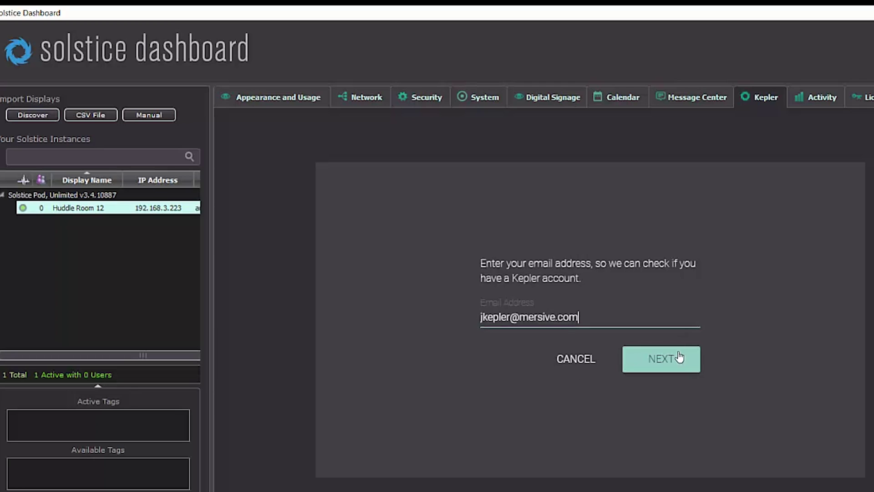
{"action": "left_click", "coordinate": [676, 360]}
Set and confirm a new password to create the Kepler account.
{"action": "left_click", "coordinate": [564, 313]}
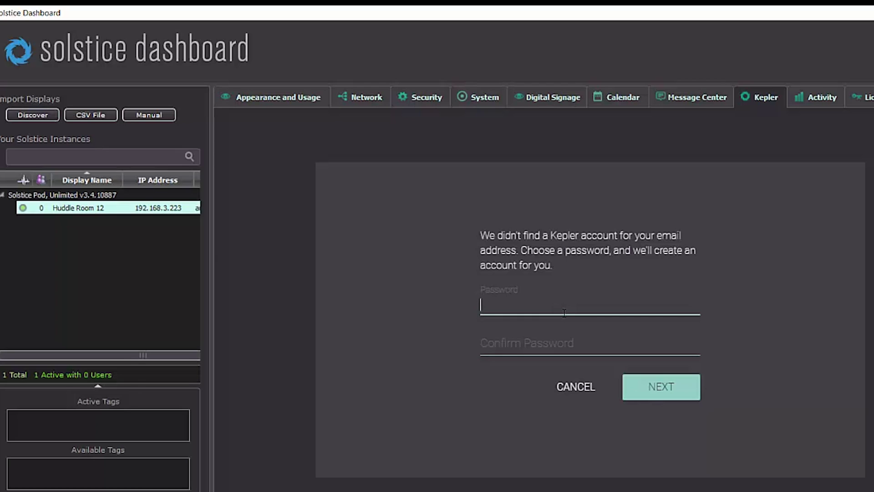
{"action": "type", "text": "*********"}
{"action": "key", "text": "Tab"}
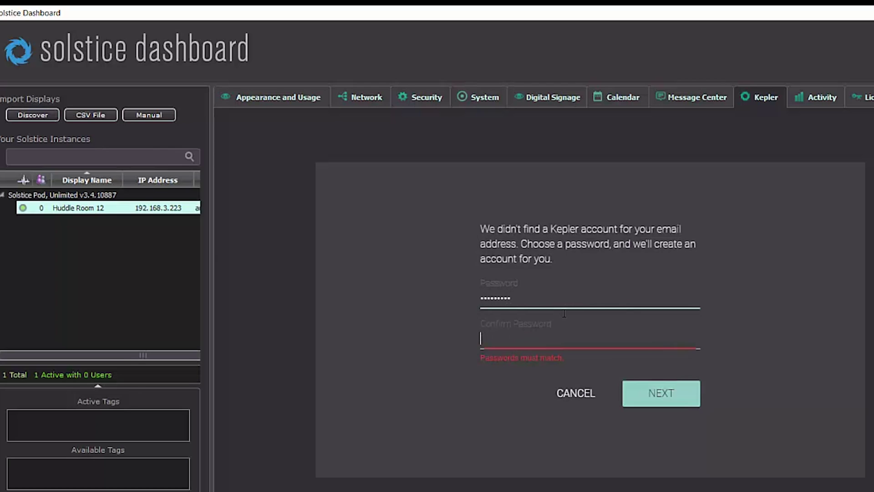
{"action": "type", "text": "*****"}
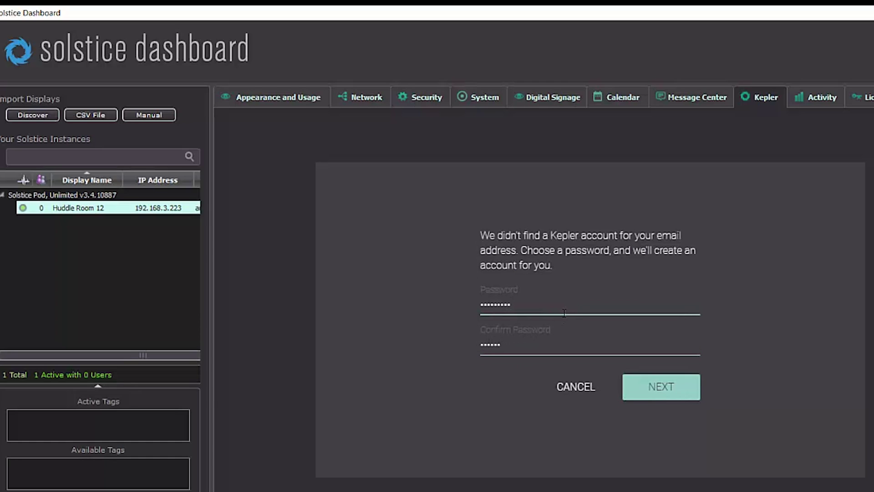
{"action": "type", "text": "***"}
{"action": "left_click", "coordinate": [647, 389]}
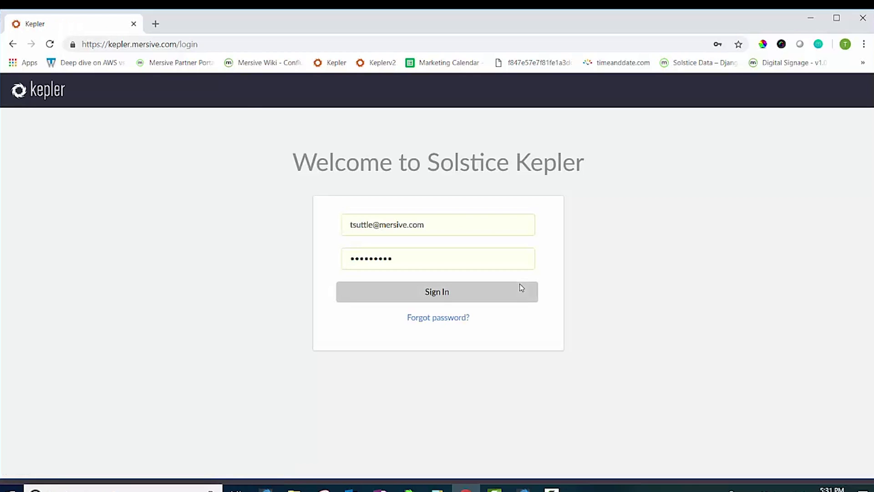
Sign in to Kepler with the new account's user name and password, declining Chrome's password save.
{"action": "double_click", "coordinate": [372, 225]}
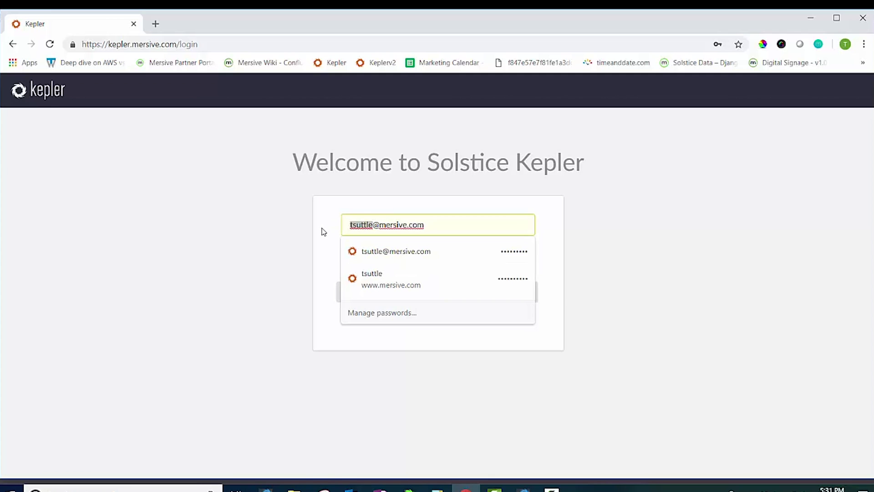
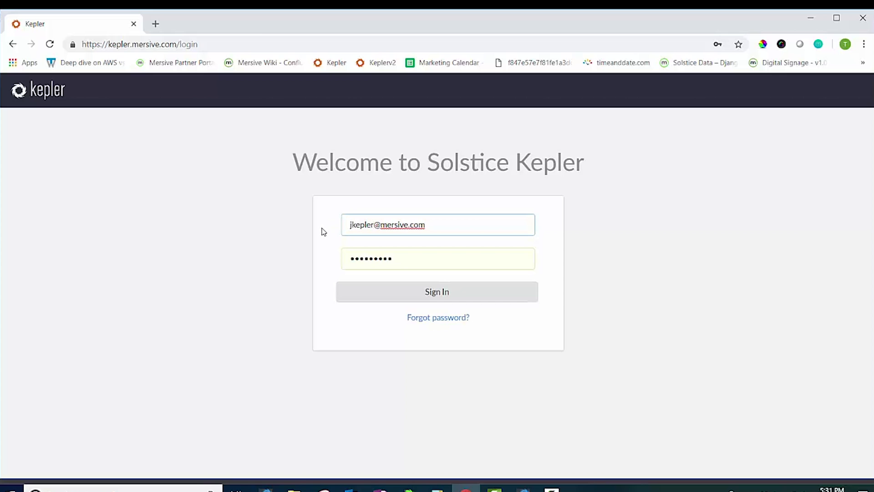
{"action": "double_click", "coordinate": [371, 256]}
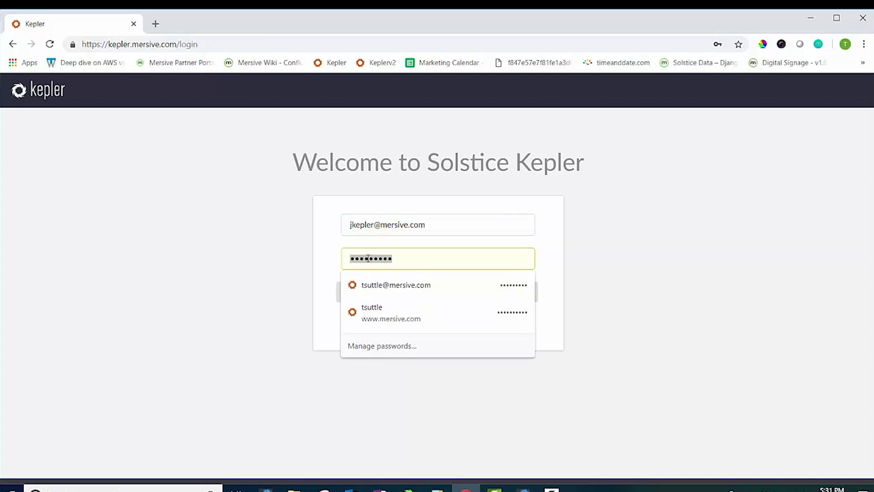
{"action": "key", "text": "Escape"}
{"action": "key", "text": "BackSpace"}
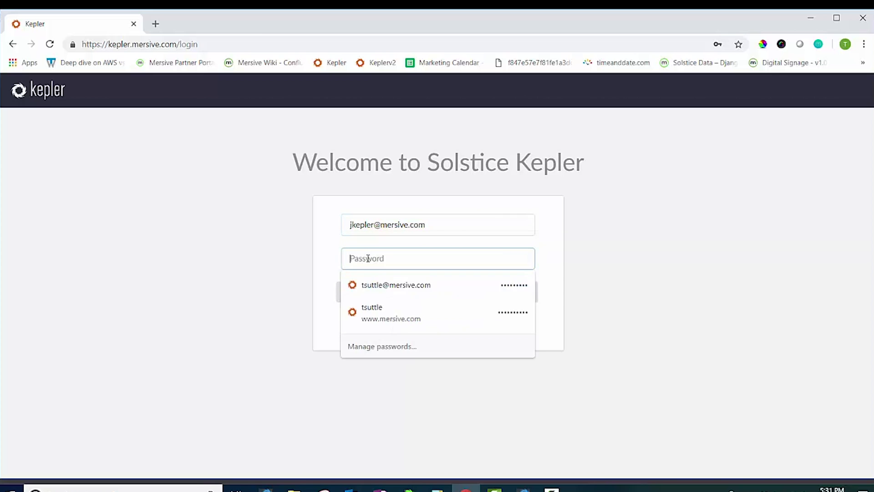
{"action": "type", "text": "••••••••"}
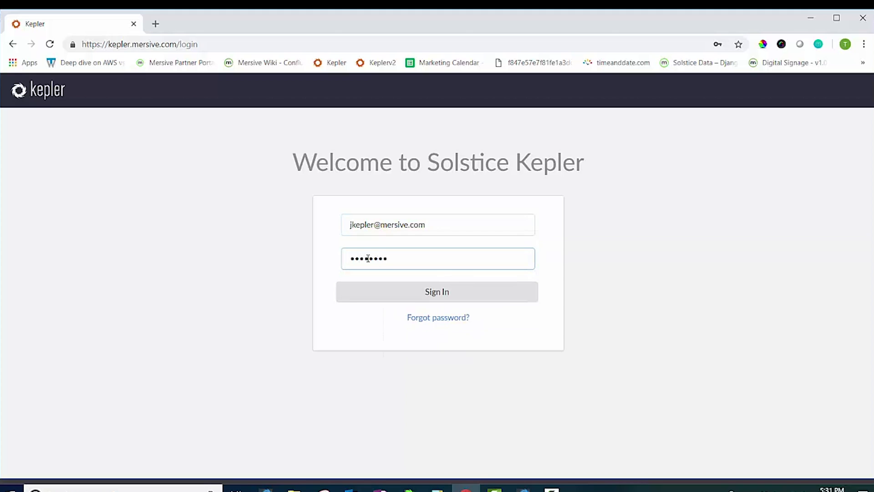
{"action": "type", "text": "•"}
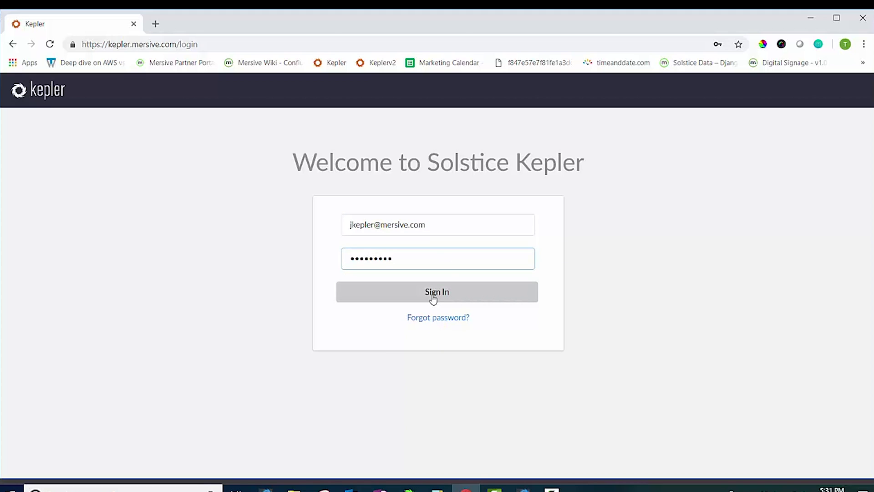
{"action": "left_click", "coordinate": [433, 294]}
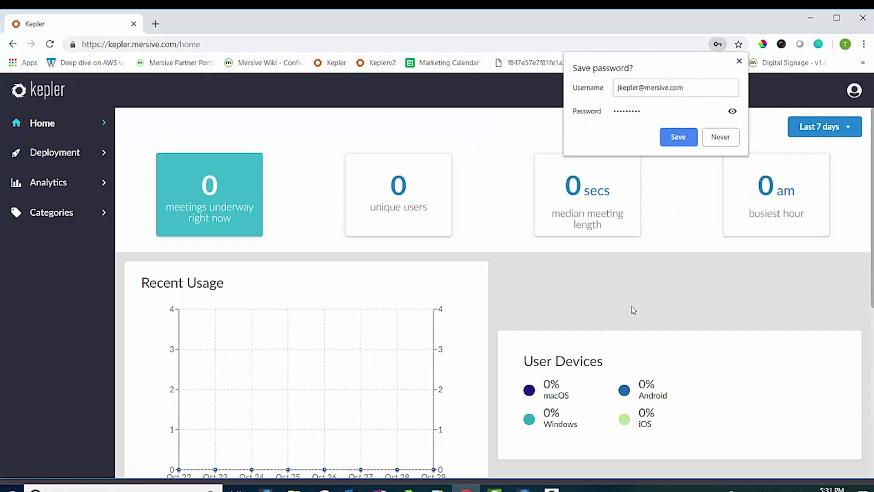
{"action": "left_click", "coordinate": [729, 139]}
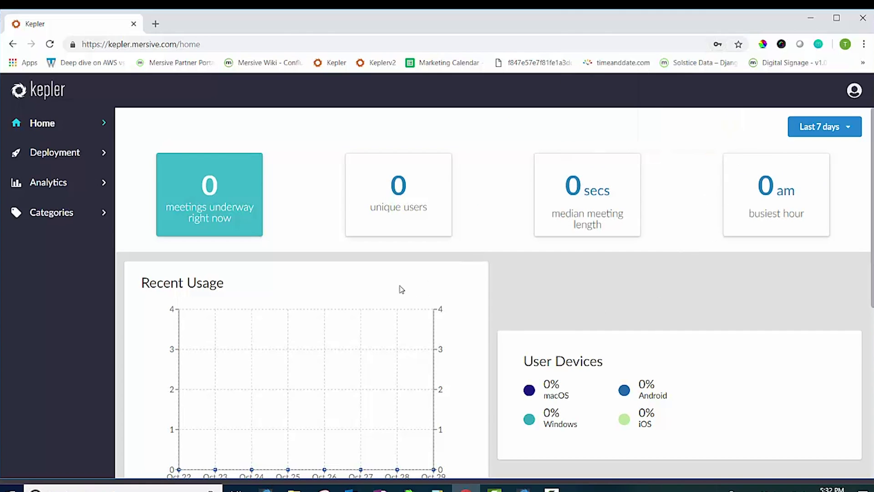
Scroll through the Home dashboard to review its meeting, user and usage metrics.
{"action": "scroll", "coordinate": [314, 301], "scroll_direction": "down", "scroll_amount": 3}
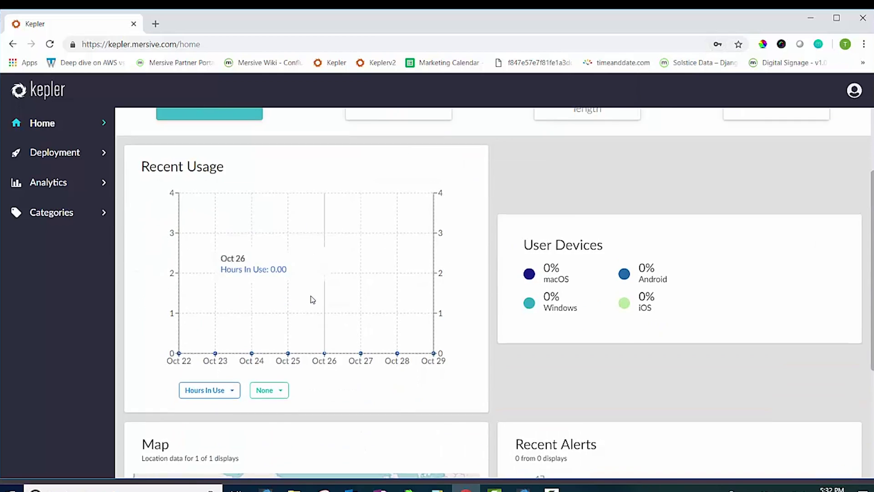
{"action": "scroll", "coordinate": [310, 296], "scroll_direction": "down", "scroll_amount": 3}
{"action": "scroll", "coordinate": [310, 297], "scroll_direction": "up", "scroll_amount": 5}
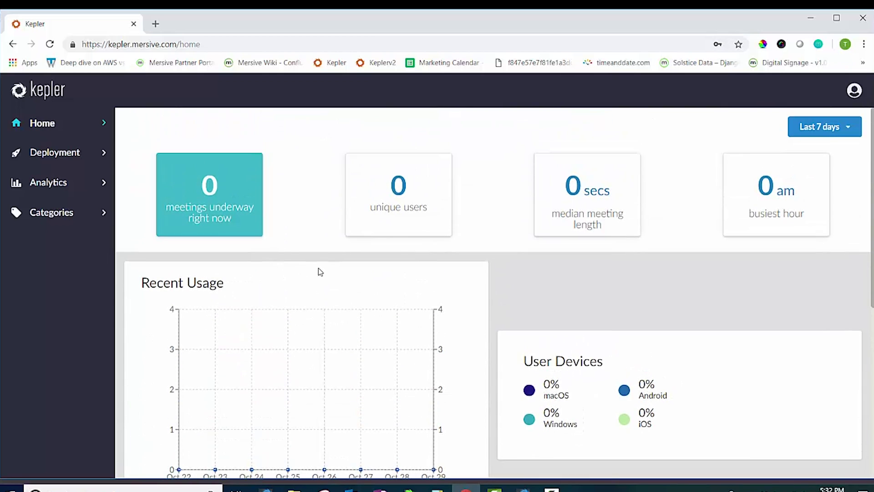
{"action": "scroll", "coordinate": [318, 273], "scroll_direction": "down", "scroll_amount": 6}
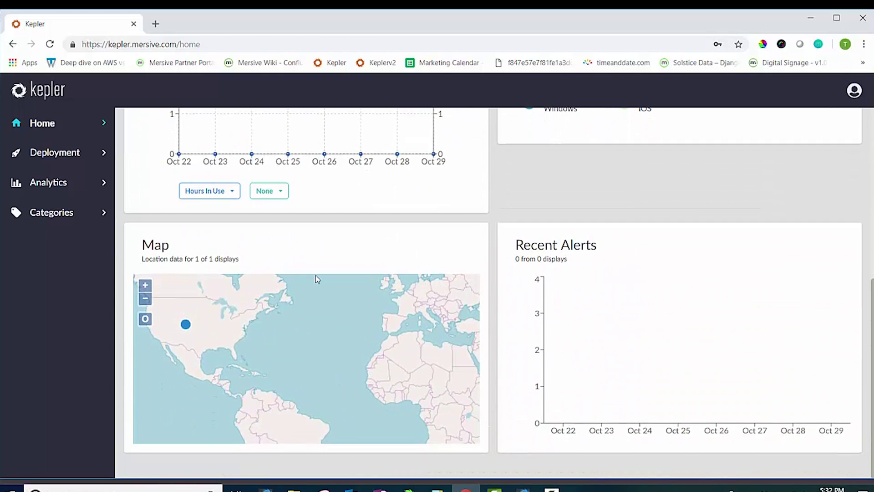
{"action": "scroll", "coordinate": [318, 279], "scroll_direction": "up", "scroll_amount": 6}
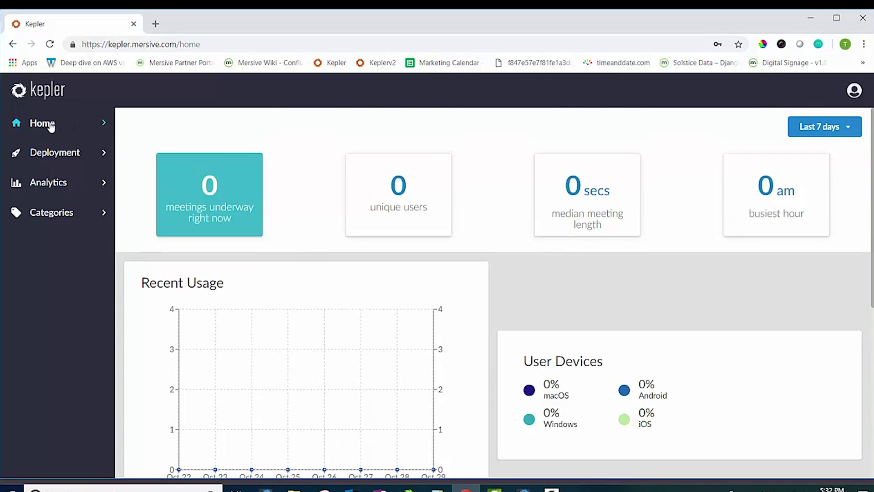
Expand Deployment and Analytics, view Categories, return Home, and open the account options.
{"action": "left_click", "coordinate": [54, 155]}
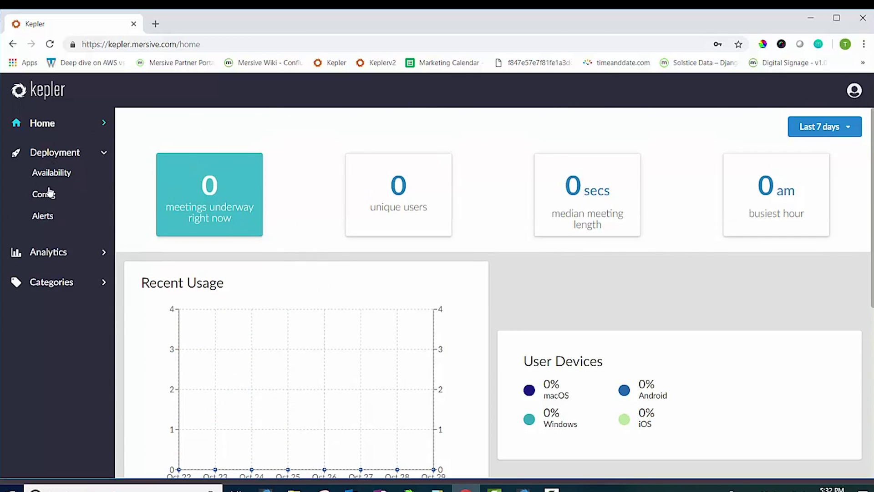
{"action": "left_click", "coordinate": [41, 252]}
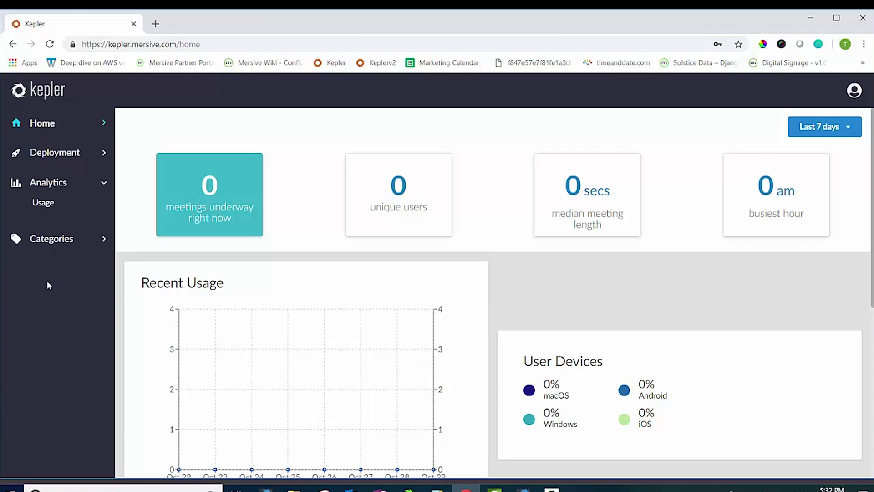
{"action": "left_click", "coordinate": [51, 241]}
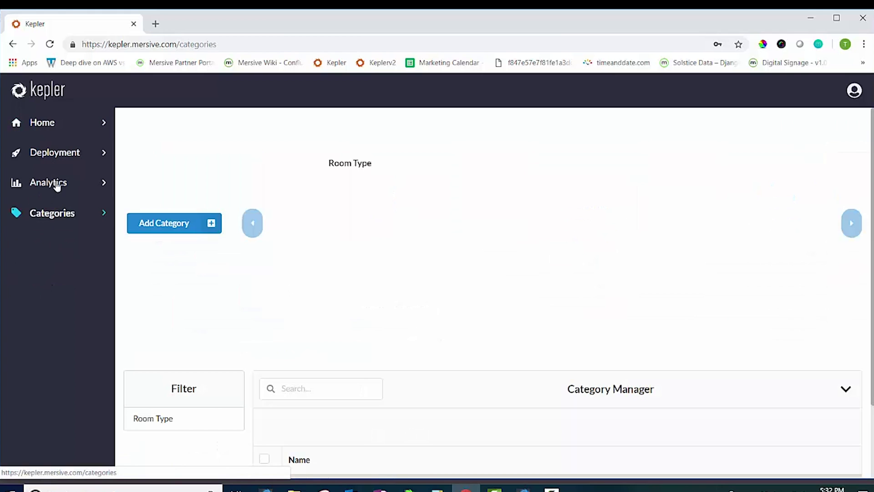
{"action": "left_click", "coordinate": [44, 125]}
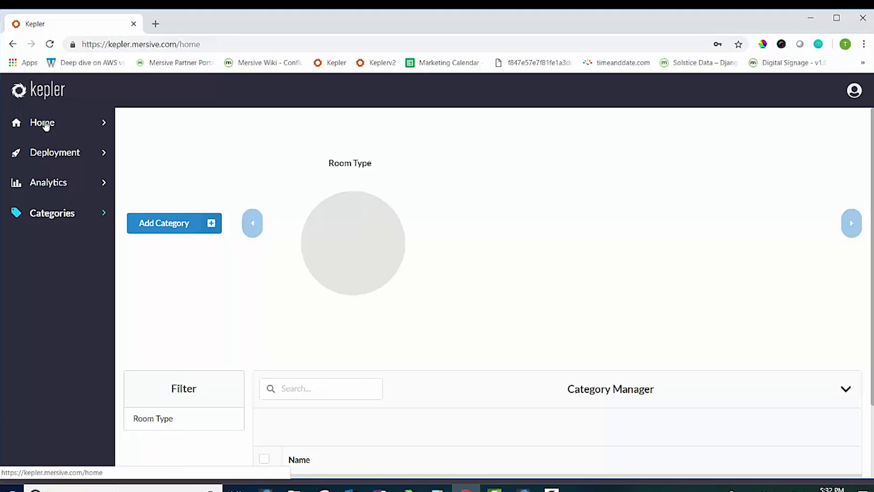
{"action": "left_click", "coordinate": [854, 90]}
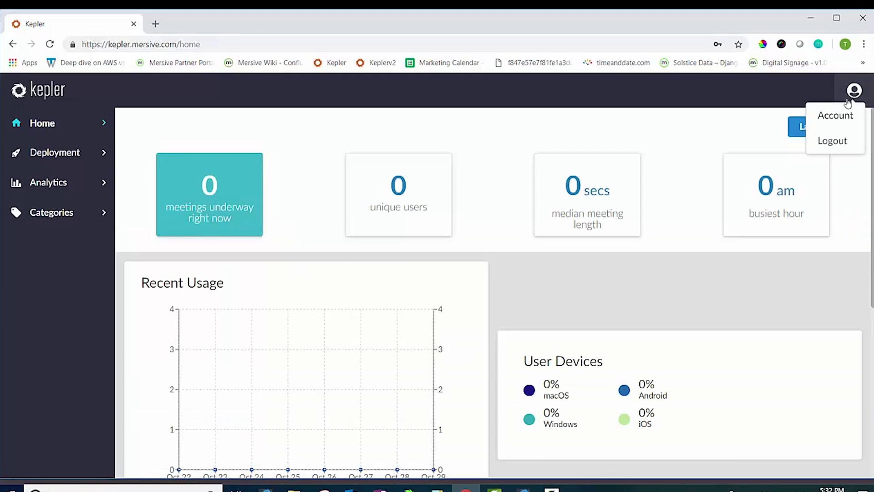
{"action": "left_click", "coordinate": [833, 117]}
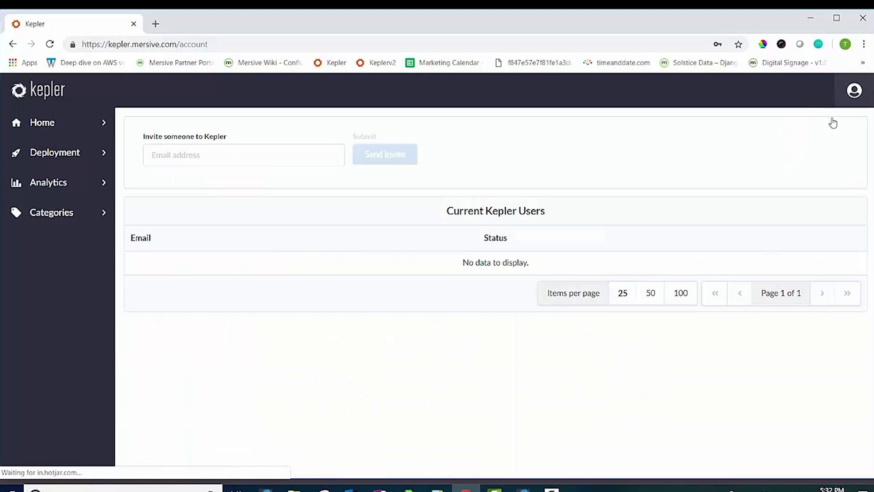
{"action": "left_click", "coordinate": [247, 156]}
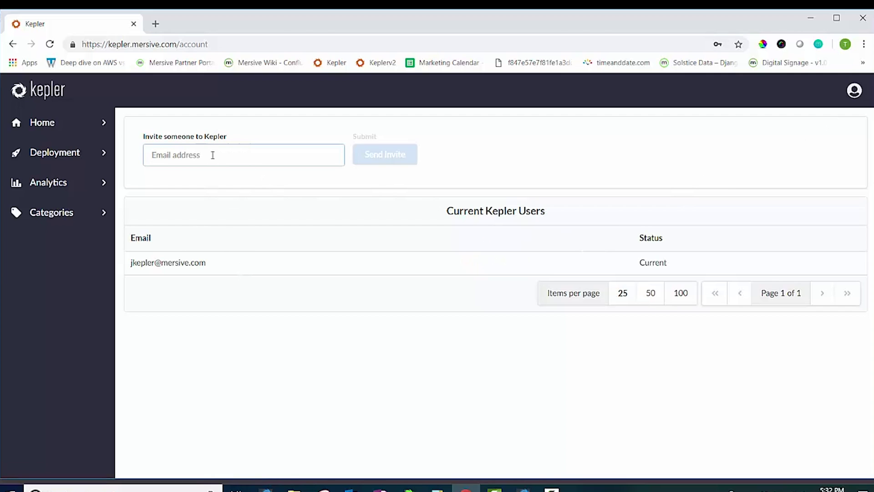